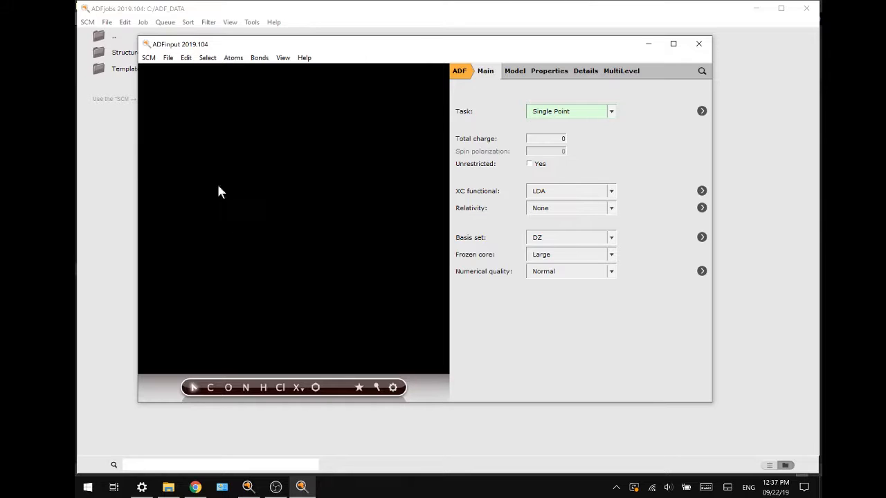
Step: Draw a three-membered ring of two carbons and one oxygen with single bonds, and add hydrogens to it
click(209, 388)
click(224, 241)
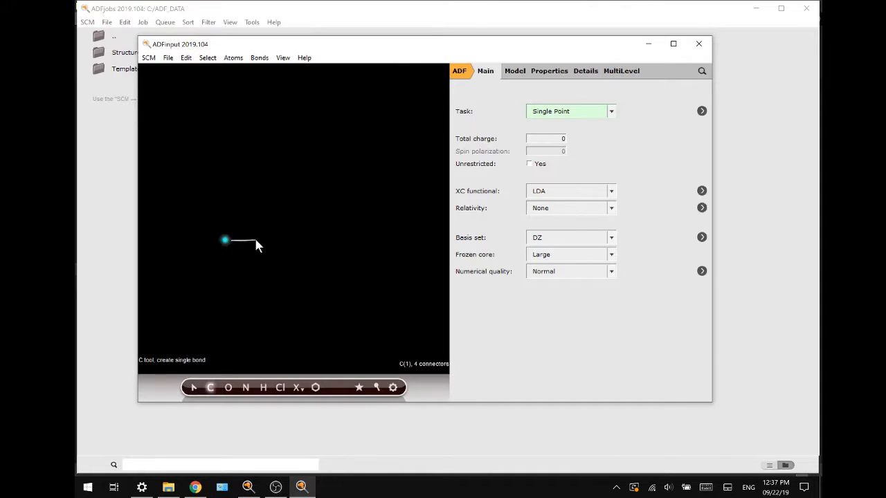
click(252, 239)
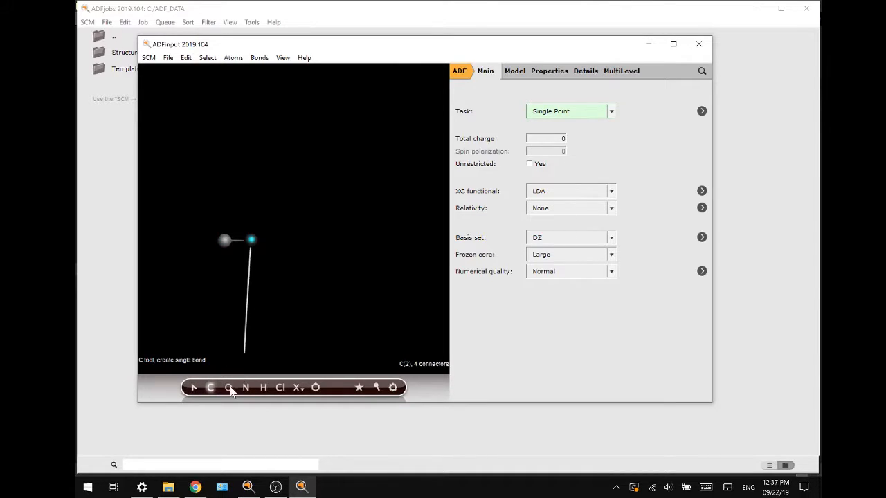
click(228, 388)
click(239, 218)
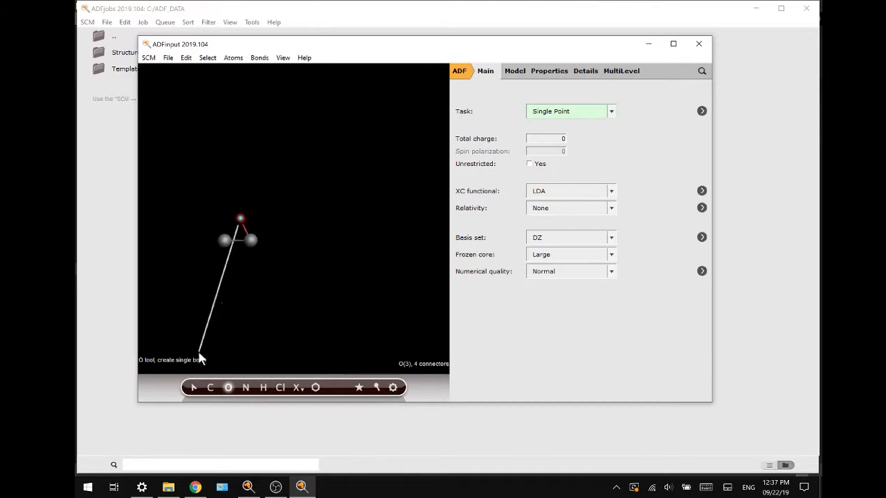
click(225, 241)
key(Escape)
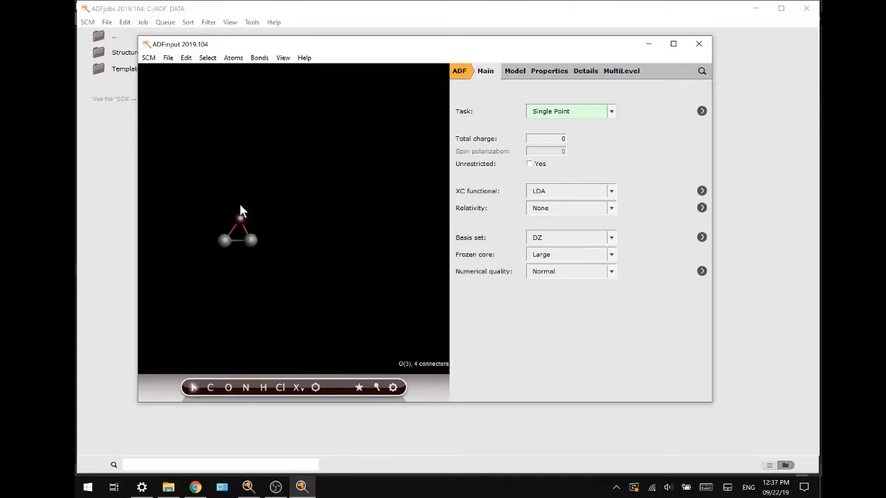
click(255, 255)
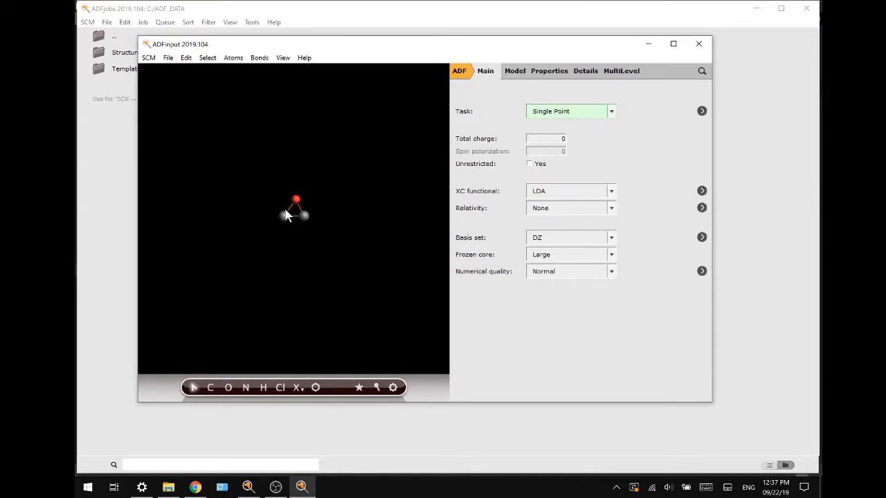
click(233, 58)
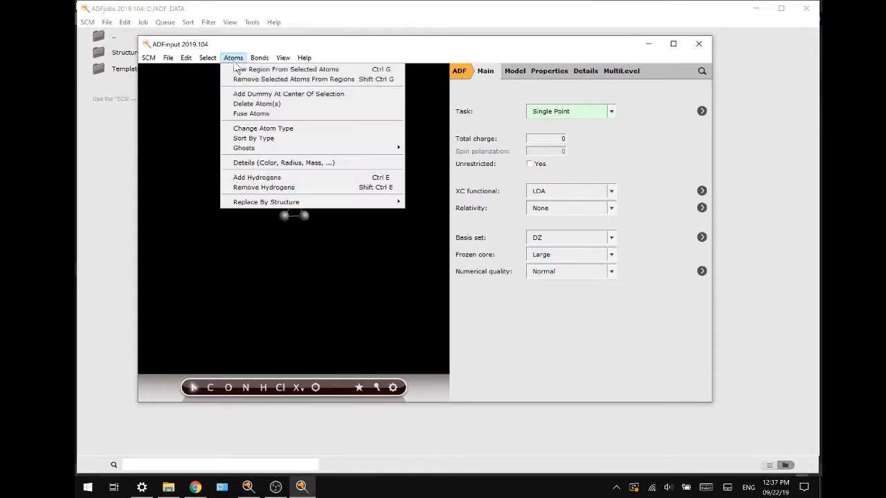
click(274, 177)
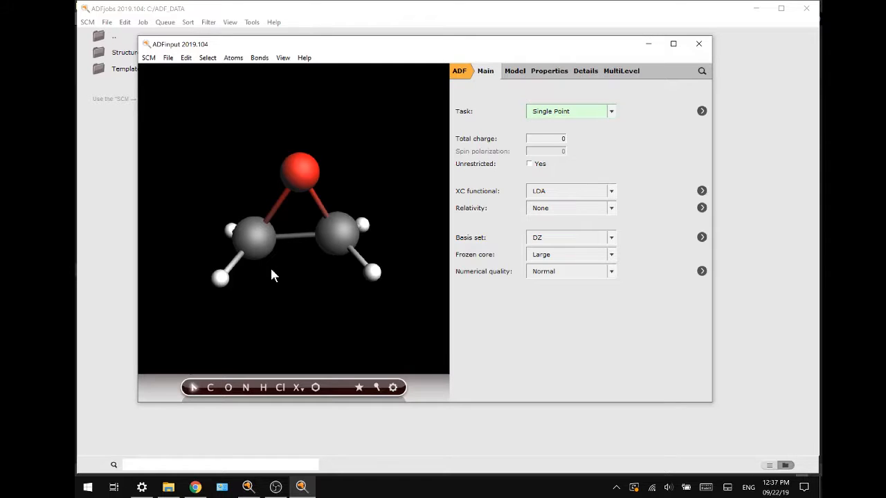
click(220, 278)
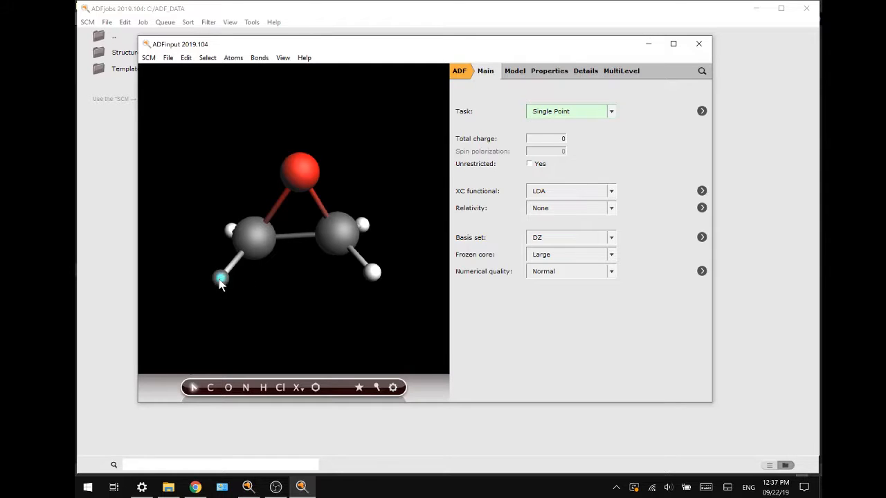
shift+click(366, 226)
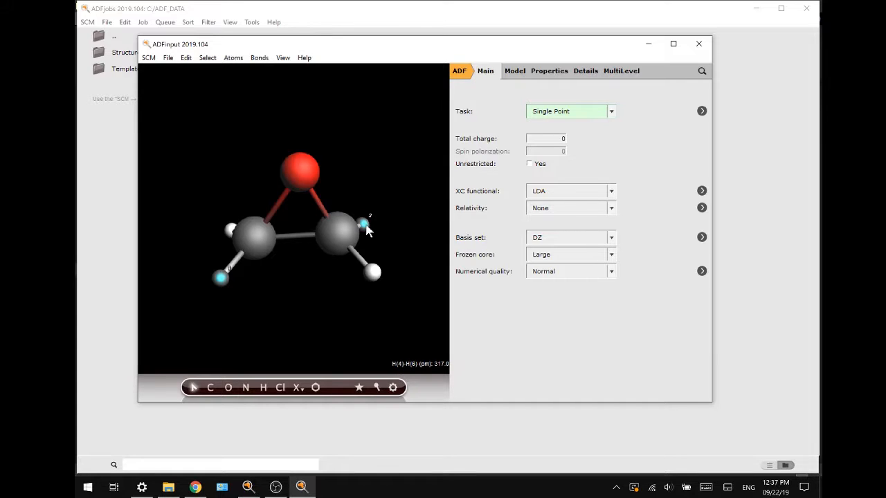
click(365, 238)
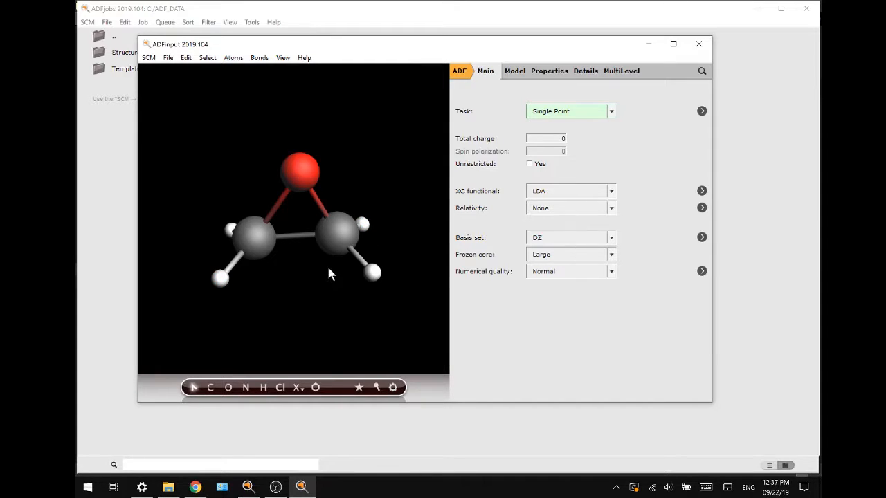
Step: Set the atomic mass to 2 for two hydrogens on different carbons and opposite faces of the ring, H(4) and H(6)
click(222, 280)
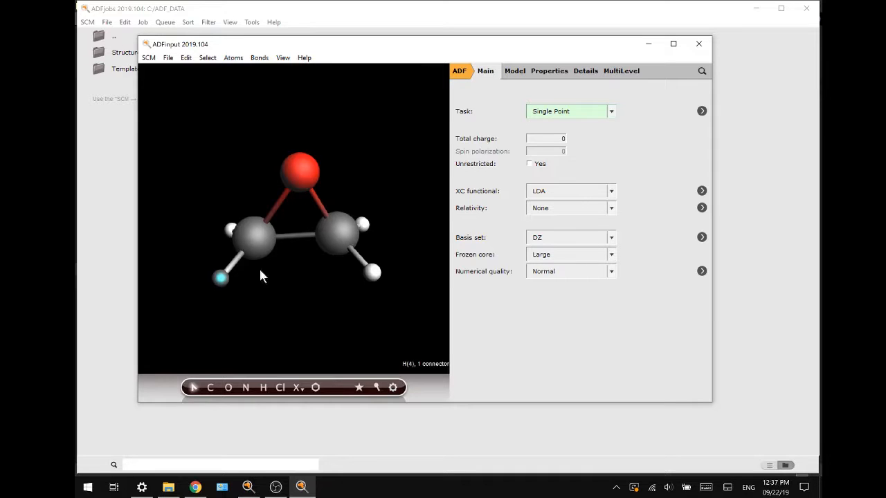
shift+click(365, 224)
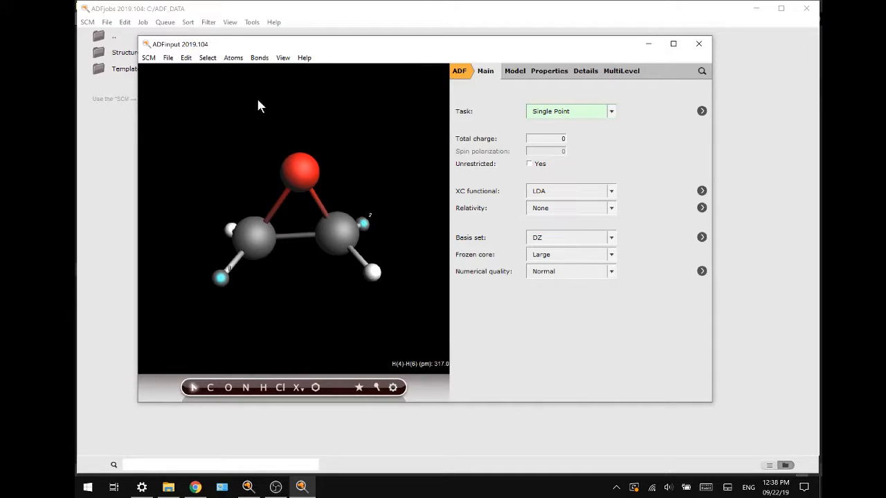
click(233, 58)
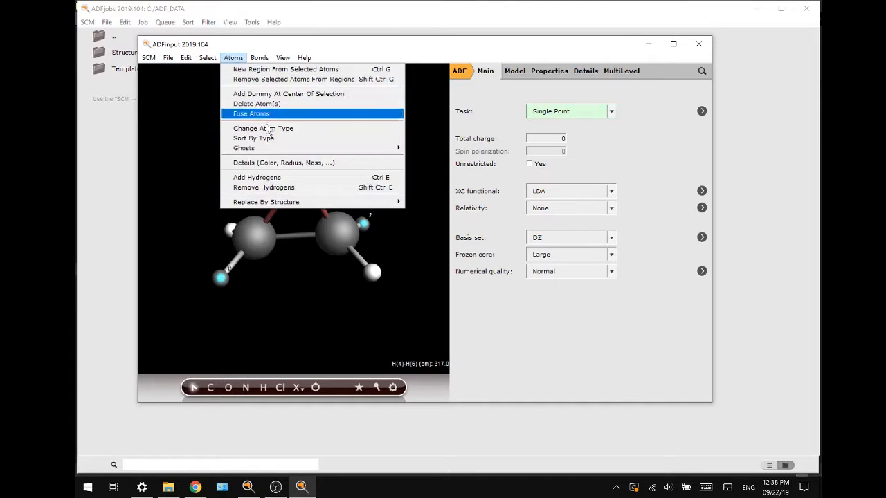
click(279, 167)
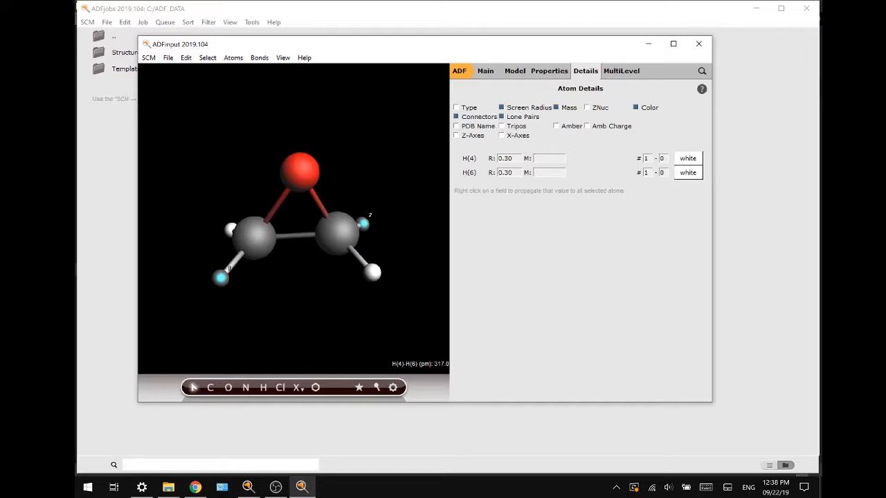
click(549, 158)
text(22)
Step: Pre-optimize the molecule with the UFF force field and set the calculation task to Geometry Optimization
click(487, 75)
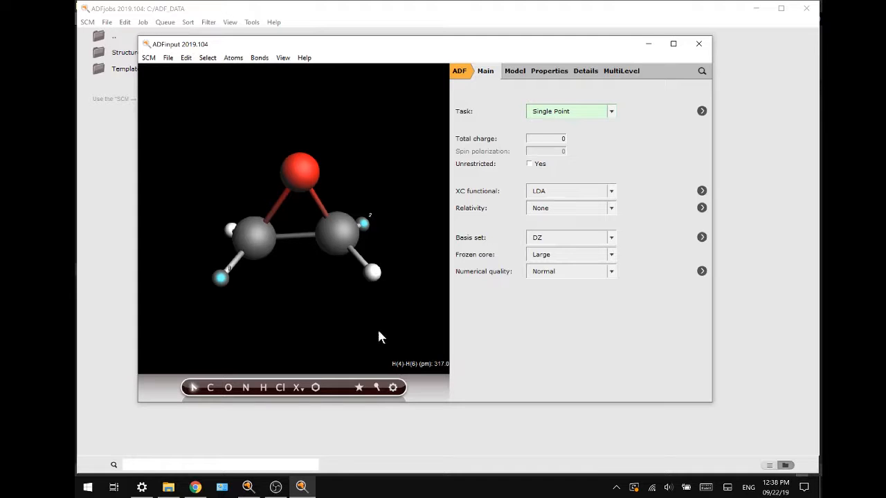
click(393, 389)
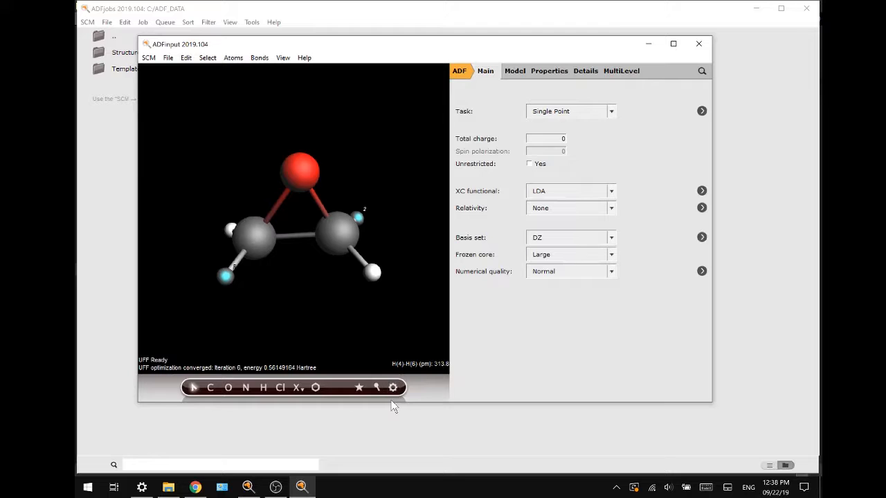
click(557, 112)
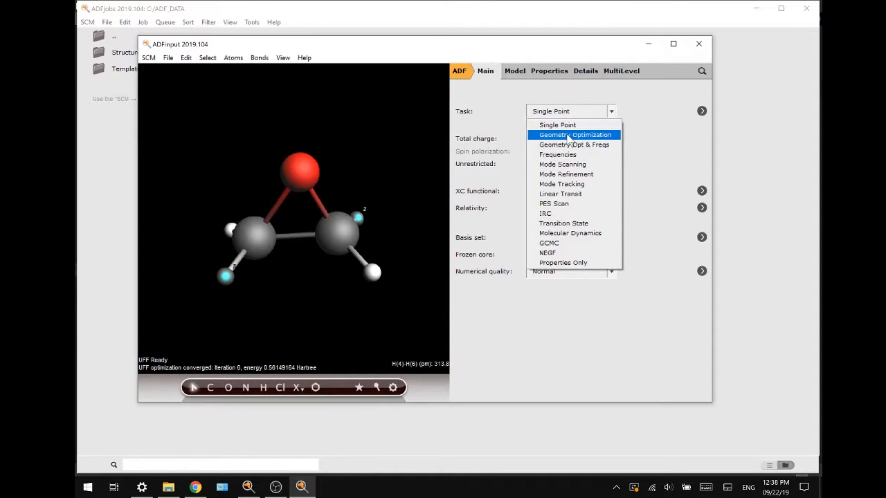
click(569, 135)
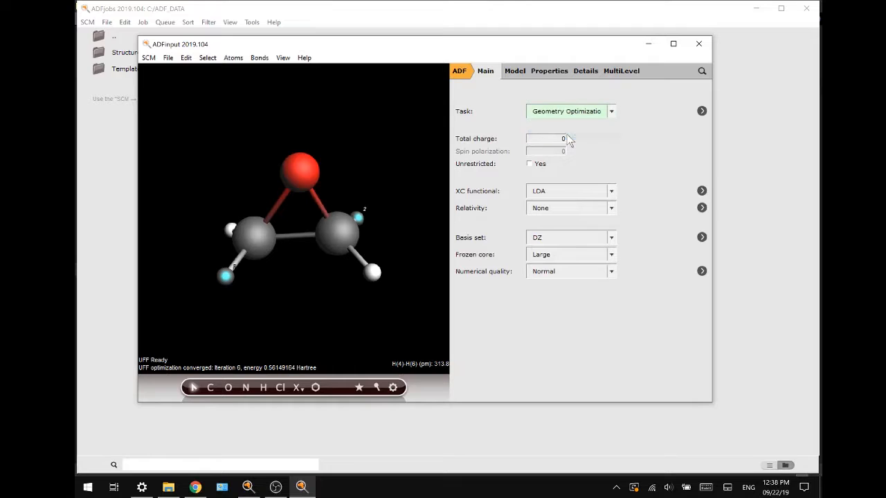
Step: Set the XC functional to GGA:BP86 and the frozen core to None
click(577, 194)
mouse_move(588, 216)
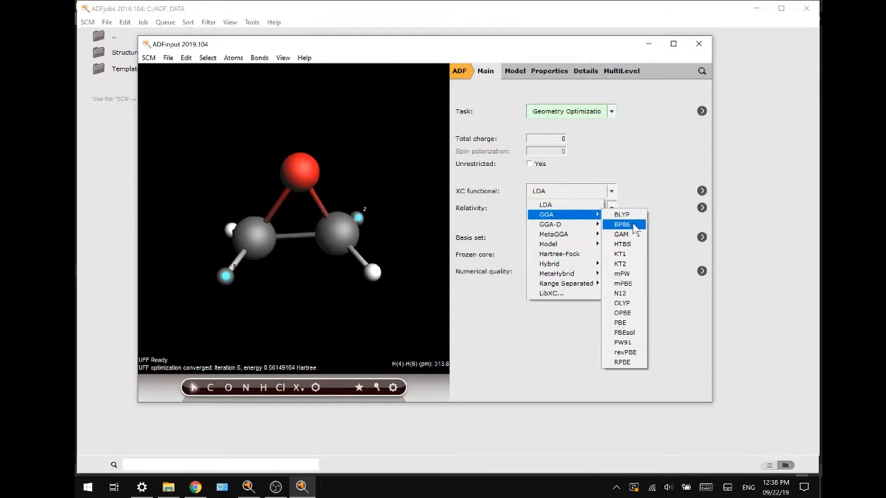
click(623, 225)
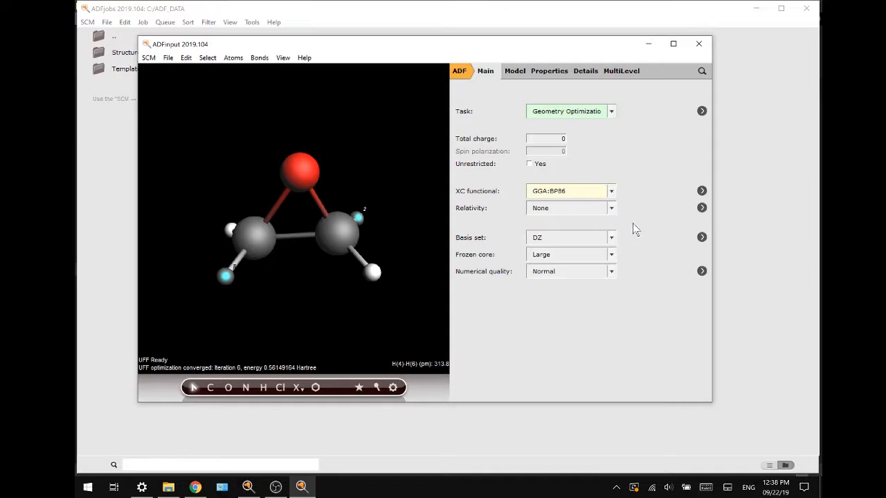
click(603, 256)
click(556, 270)
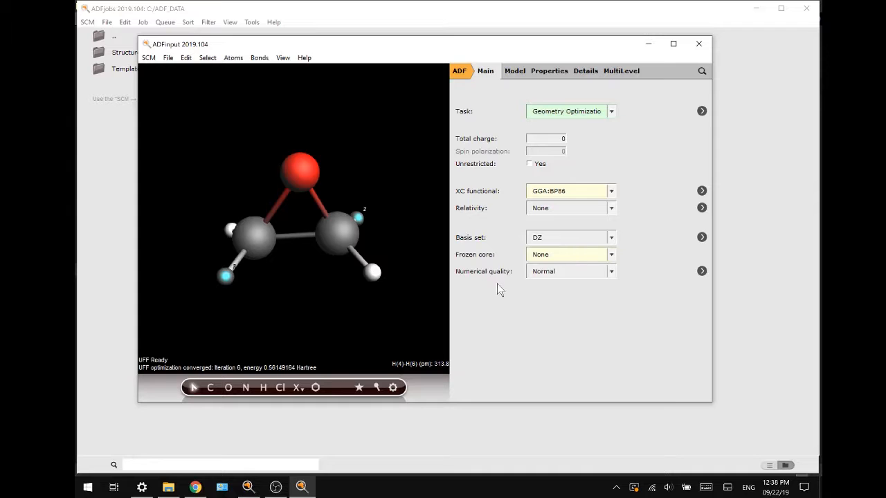
Step: Run the geometry optimization, saving the job as oxirane, and read the new coordinates from its results
click(168, 57)
click(192, 212)
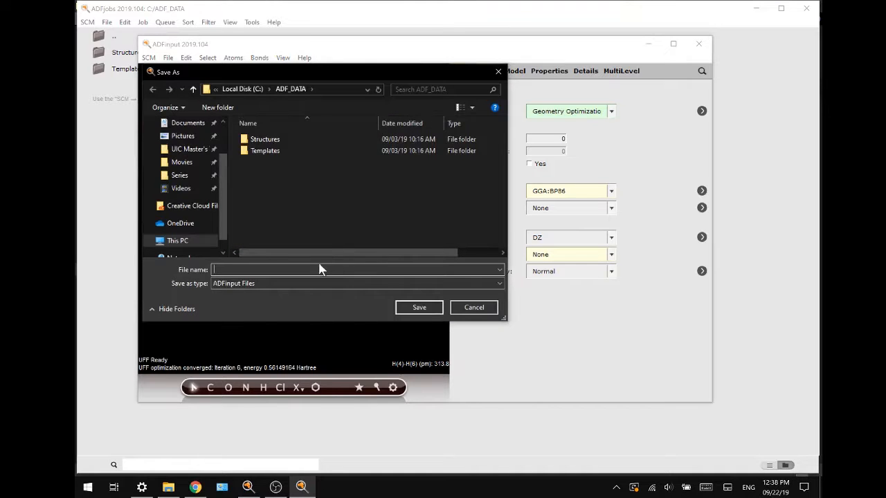
text(oxirane)
key(Return)
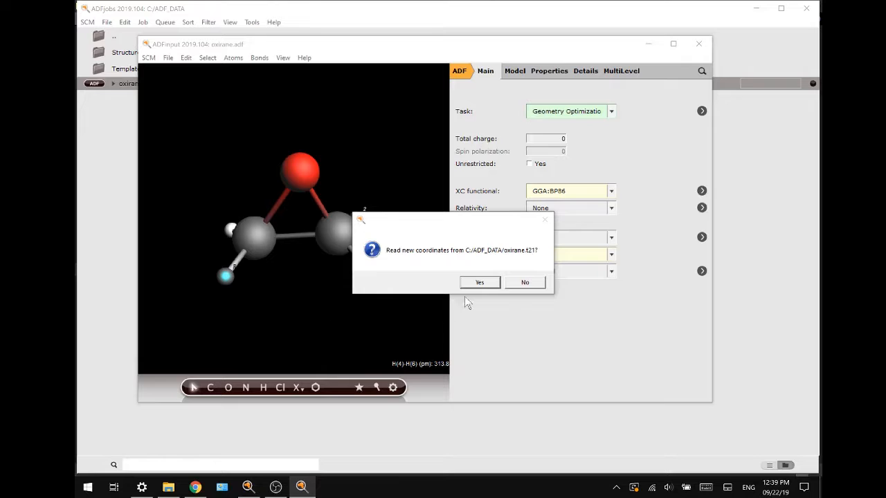
click(479, 284)
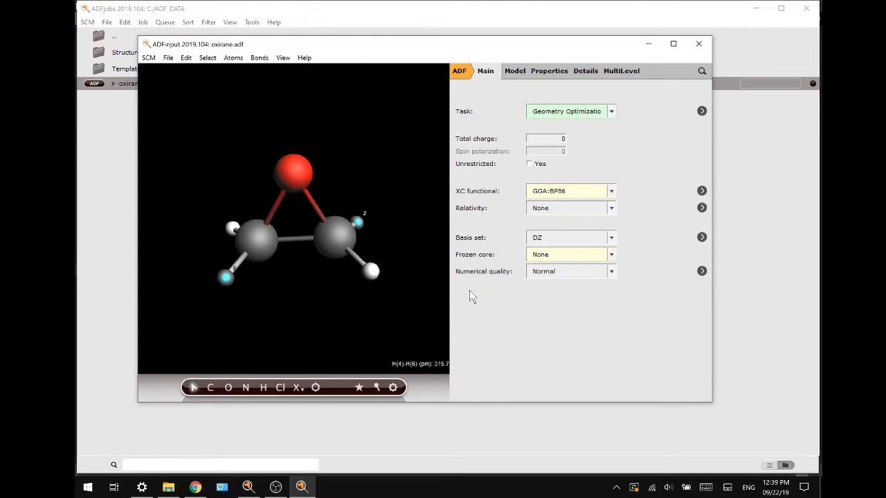
Step: Change the task to Frequencies and enable the calculation of VCD intensities
click(579, 114)
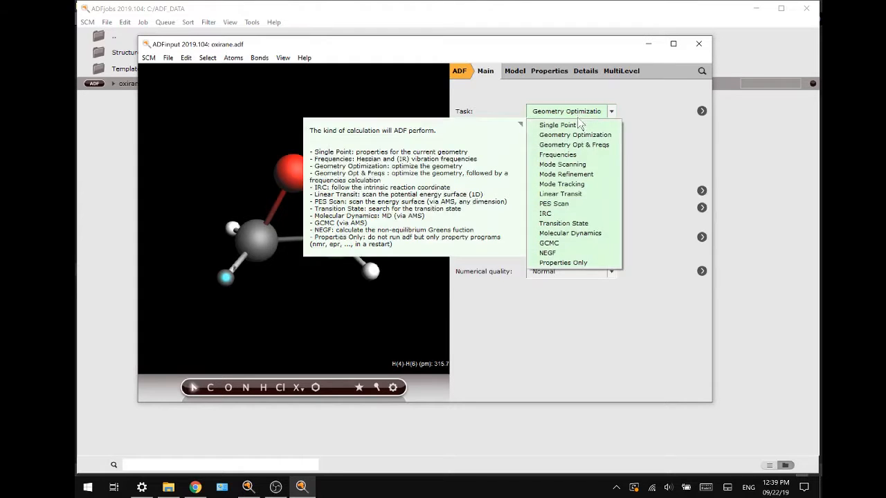
click(577, 154)
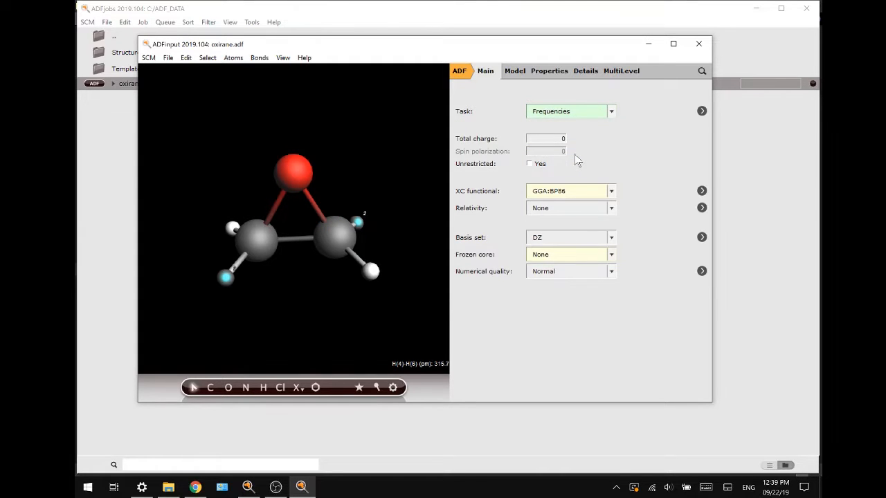
click(559, 74)
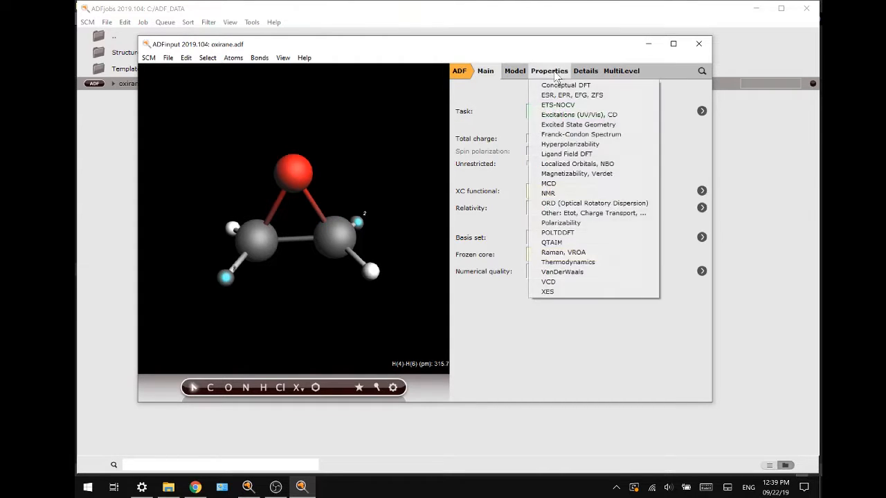
click(567, 283)
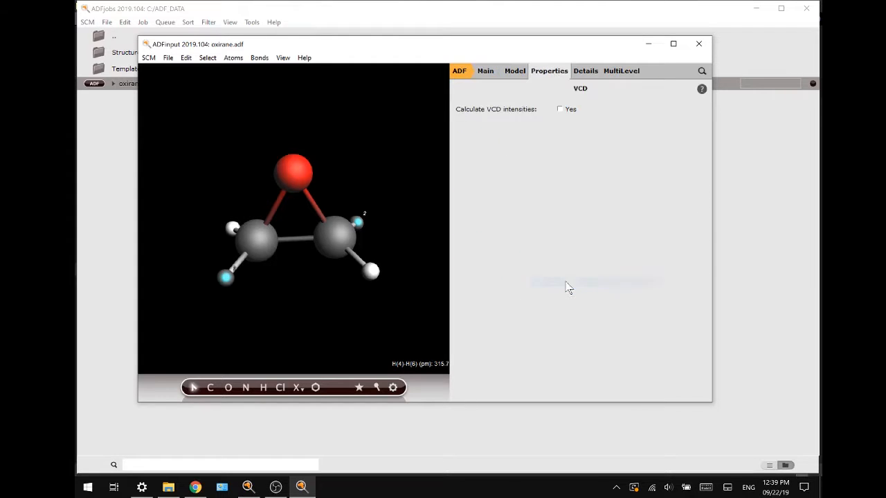
click(561, 110)
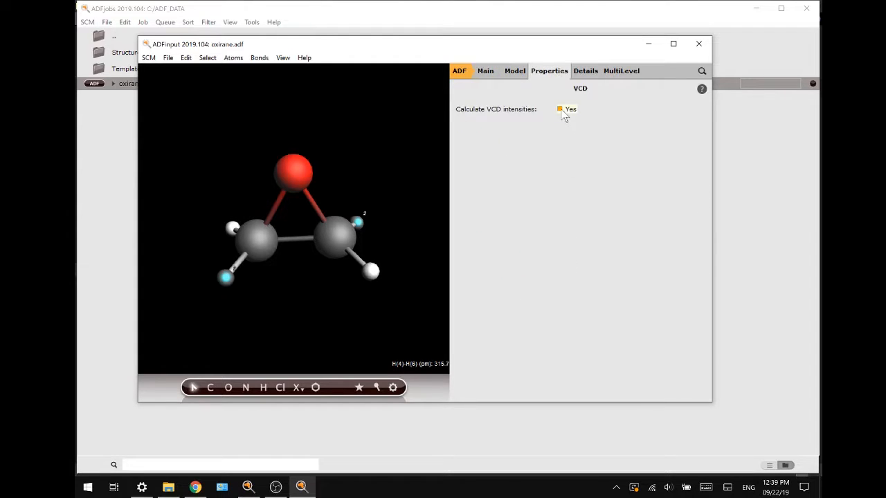
click(482, 74)
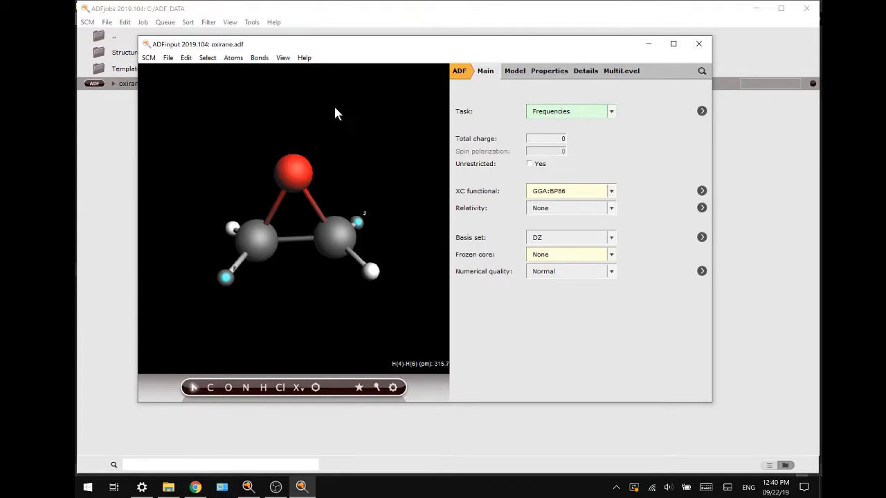
Step: Run the frequency calculation, saving the changes and replacing the existing oxirane.adf results
click(168, 58)
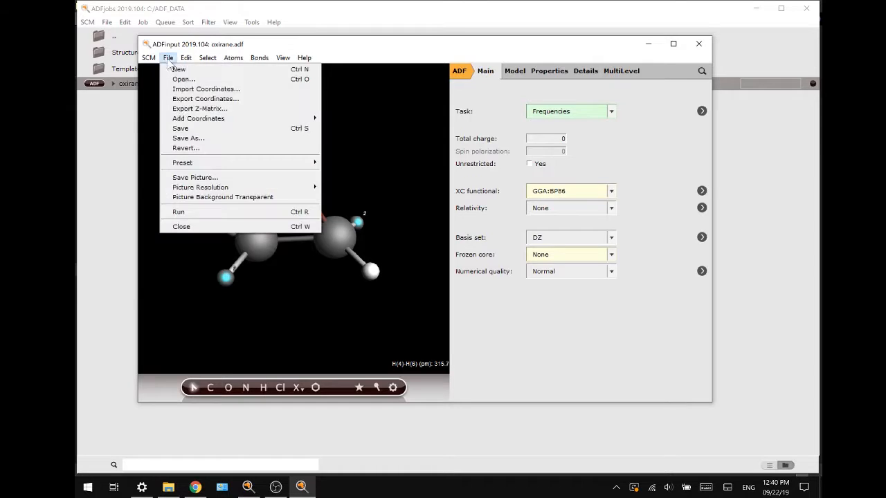
click(177, 214)
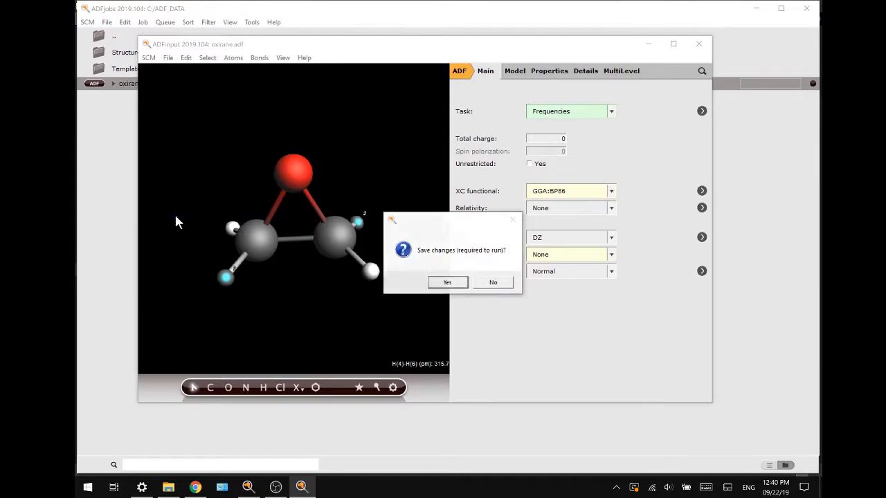
click(459, 286)
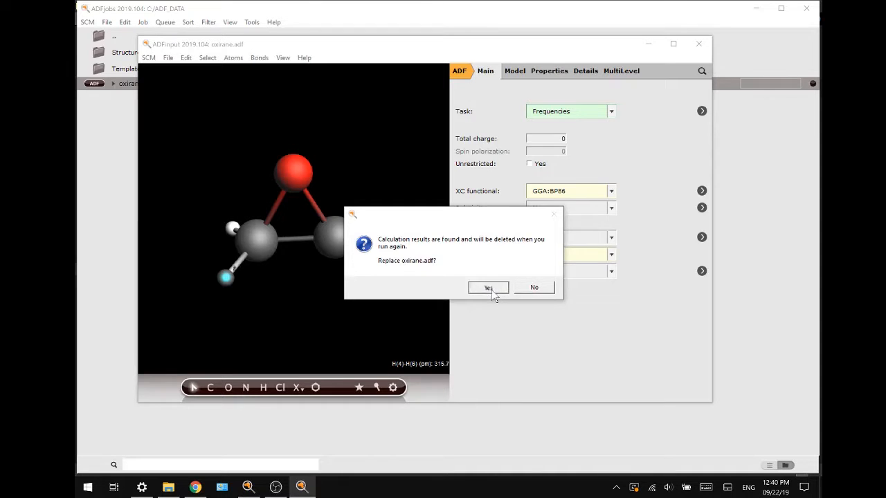
click(491, 289)
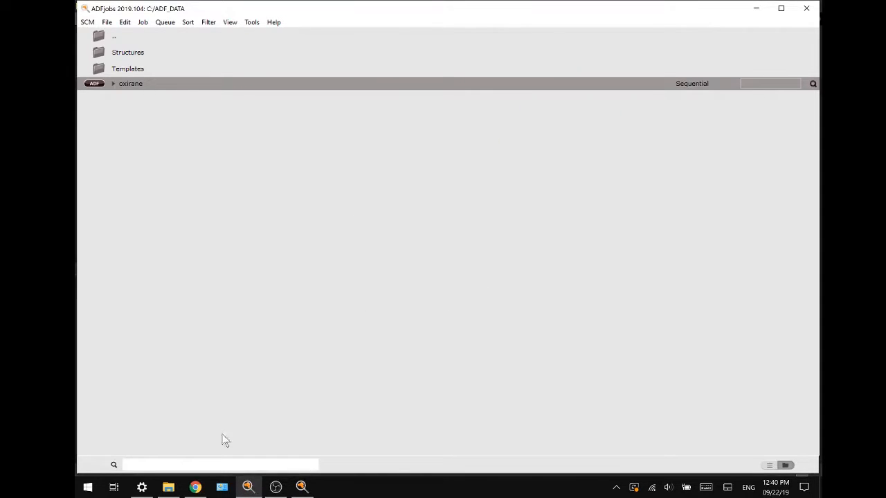
Step: Open the calculated VCD spectrum of oxirane from its input window and orient the molecule for a clear view
click(302, 487)
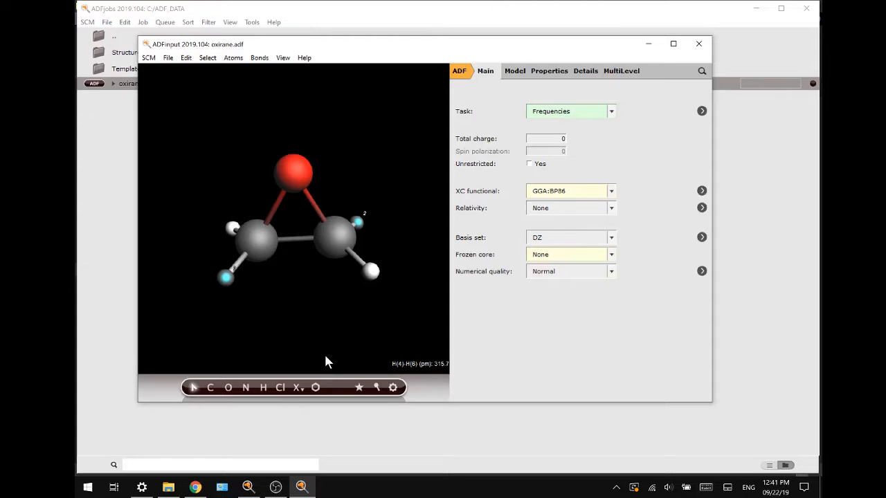
click(148, 58)
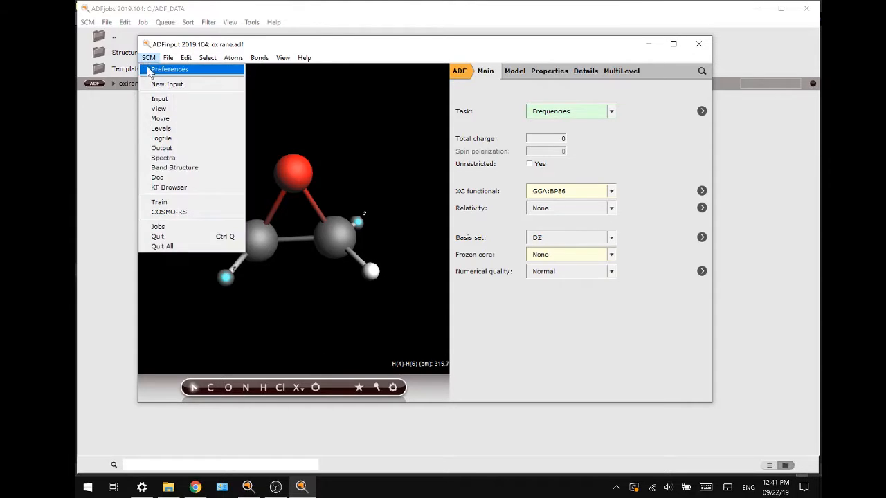
click(168, 157)
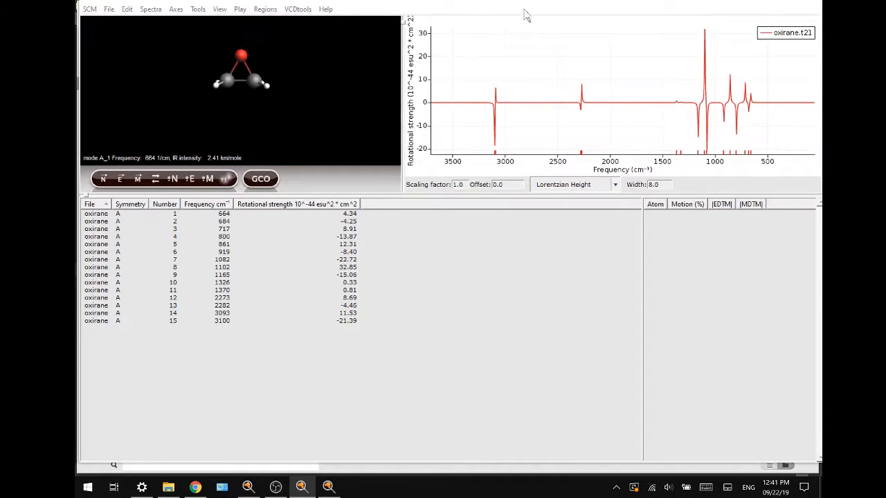
scroll(291, 76, up, 4)
click(258, 81)
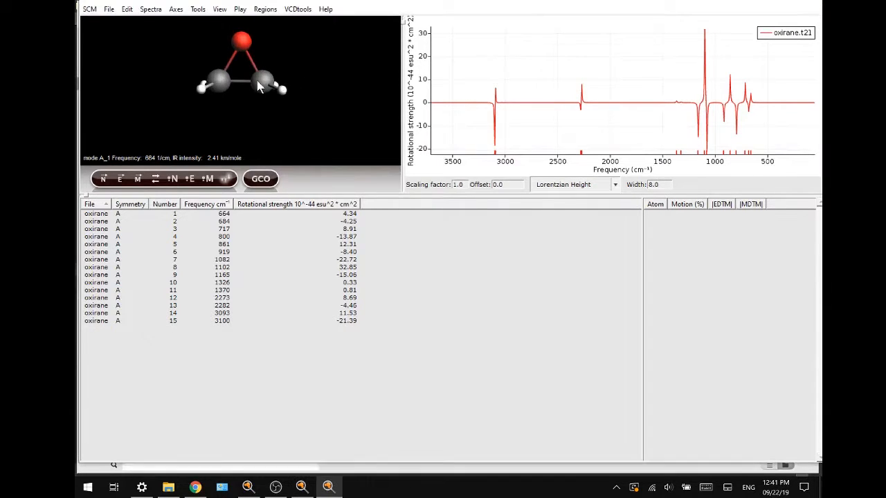
drag(258, 81, 247, 94)
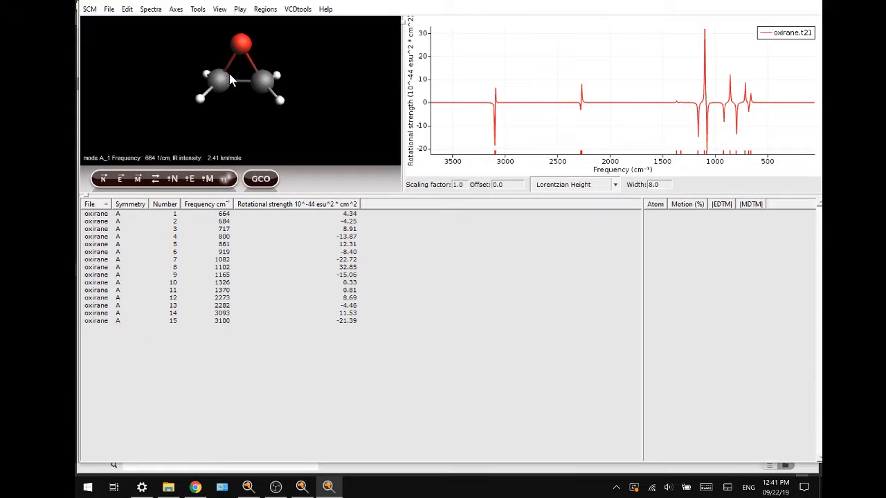
Step: Select the 3100 cm⁻¹ vibrational mode in the spectrum and sort its atomic contributions by |EDTM|, highlighting atom H(7)
click(495, 147)
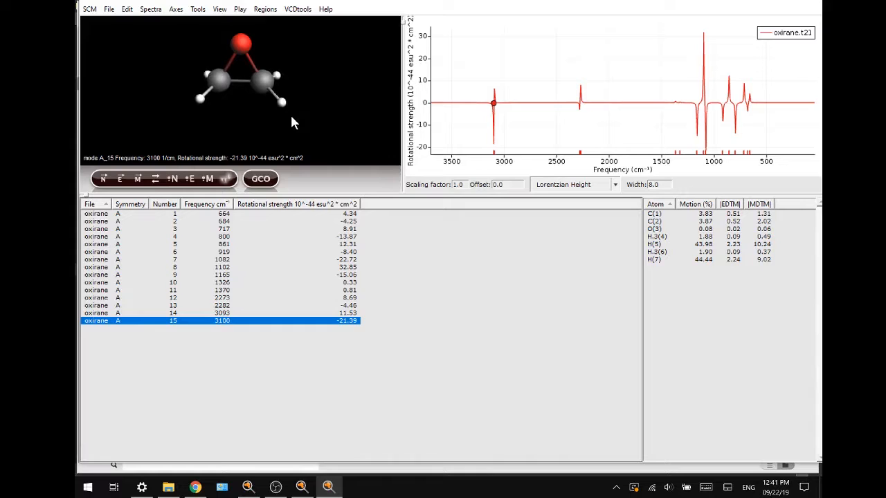
click(733, 204)
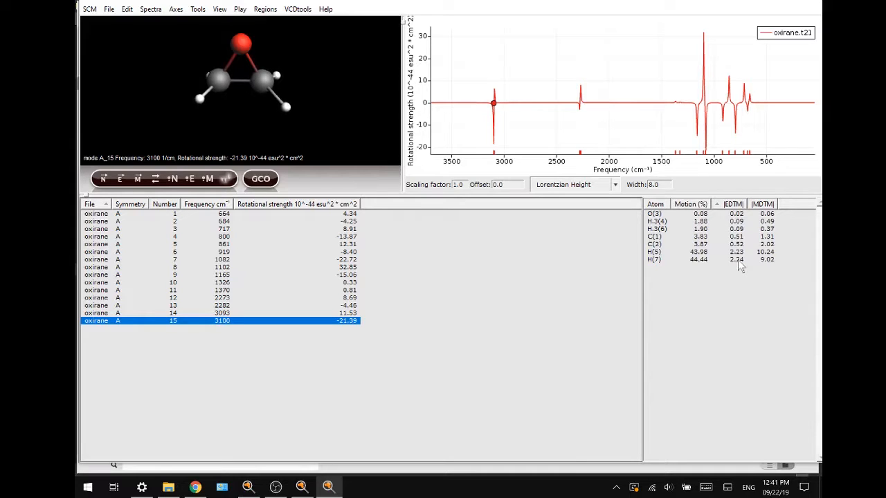
click(694, 261)
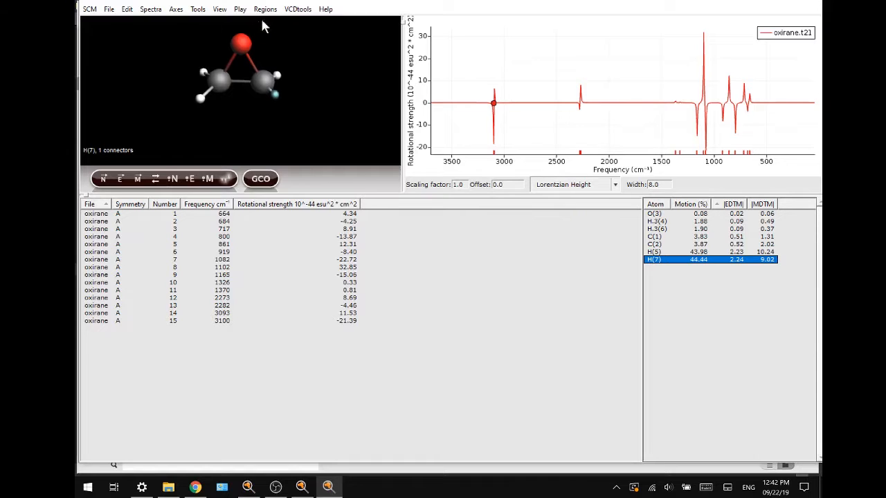
Step: Apply the default visualization for GCO analysis to the selected mode and enlarge the molecule
click(297, 9)
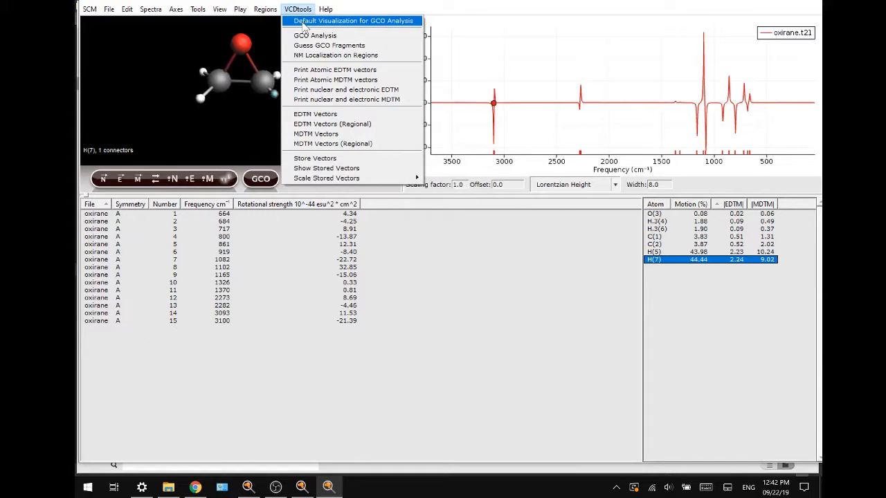
click(302, 22)
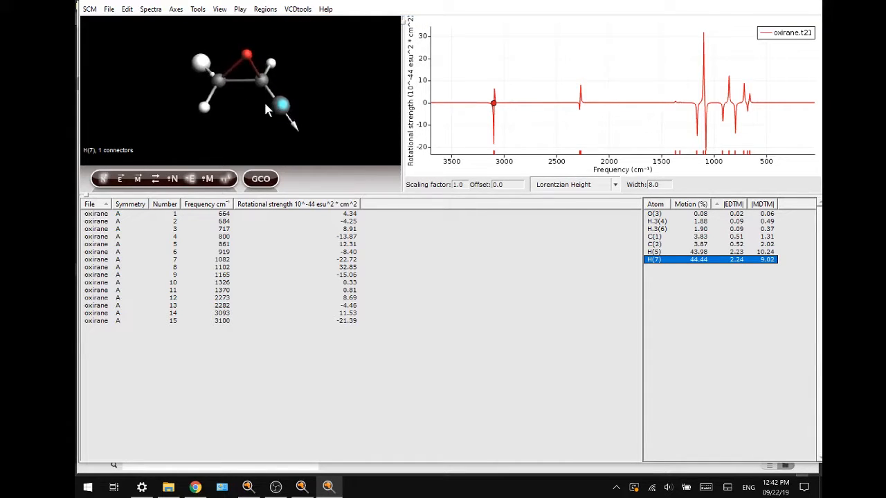
drag(263, 101, 236, 89)
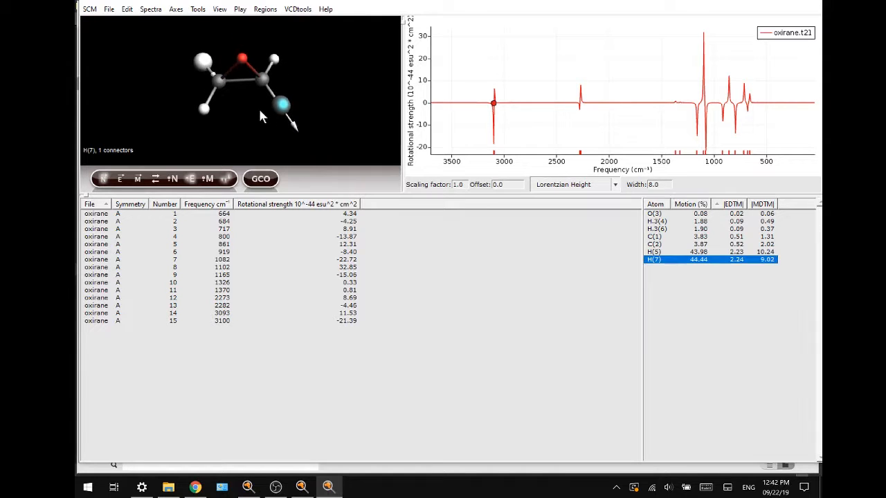
scroll(229, 80, up, 2)
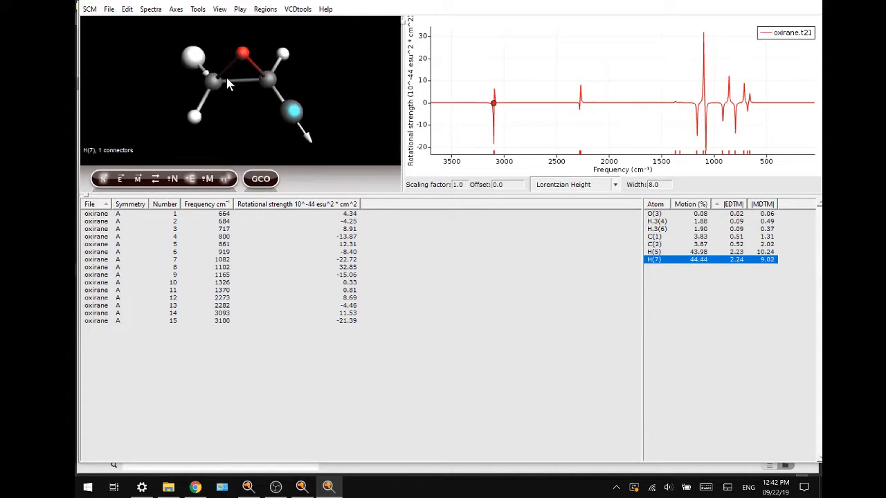
Step: Create a new region from the bonded atoms C(2) and H(7)
click(270, 83)
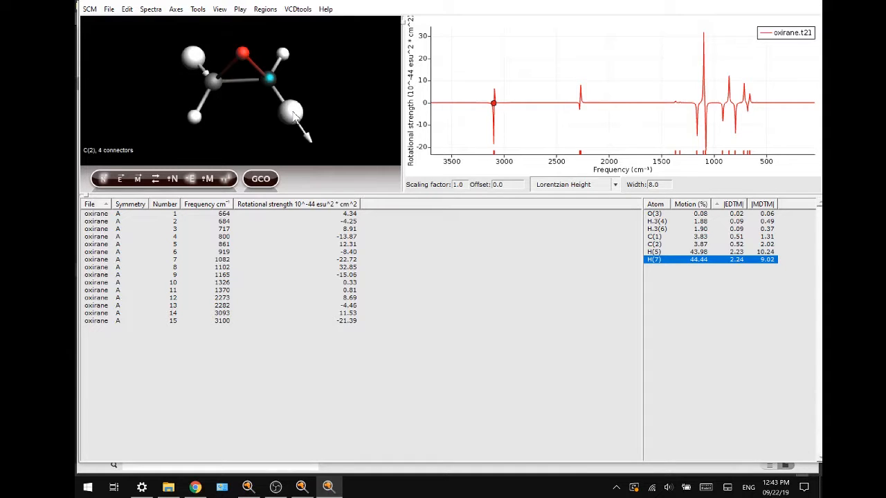
click(293, 113)
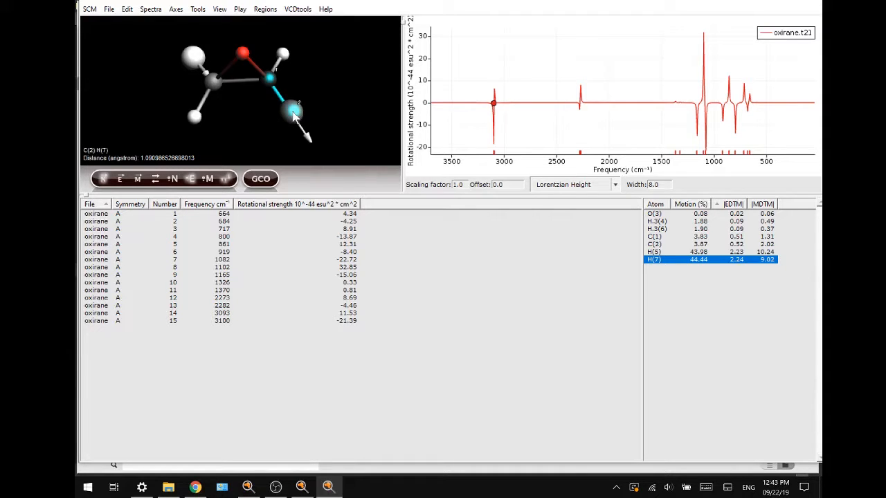
click(267, 9)
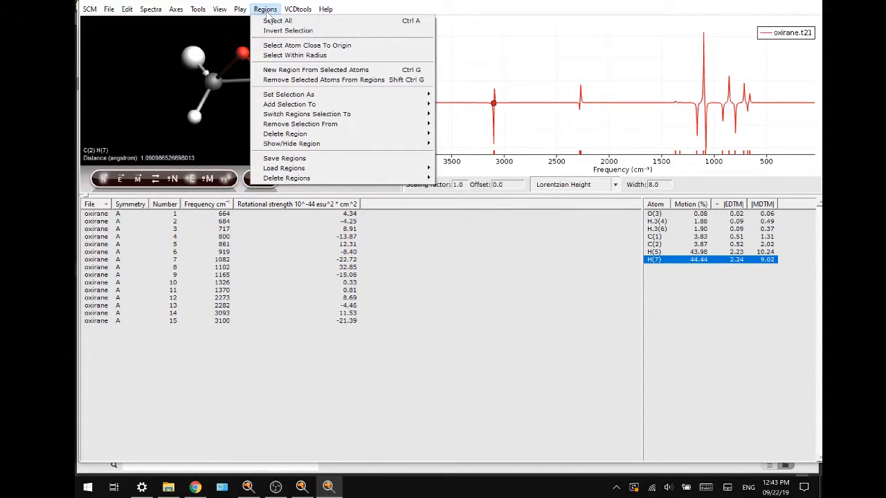
mouse_move(306, 94)
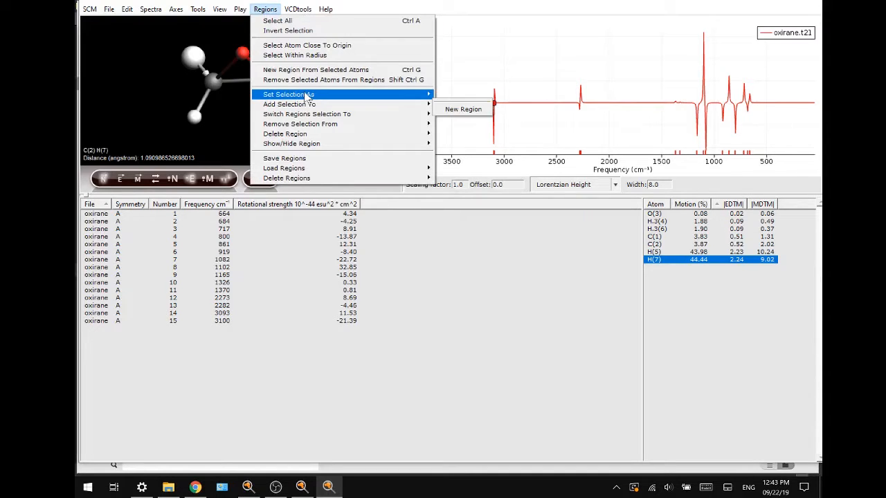
click(458, 100)
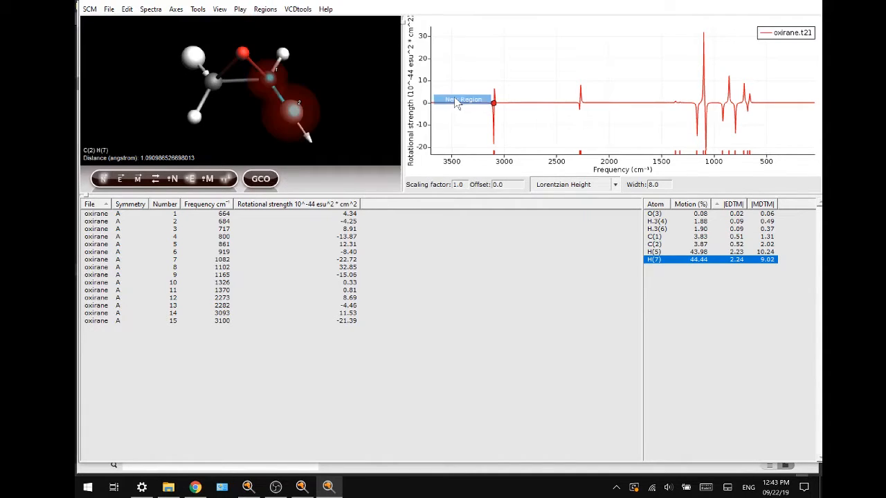
Step: Create a second region from the bonded atoms C(1) and H(5), and clear the atom selection
click(213, 83)
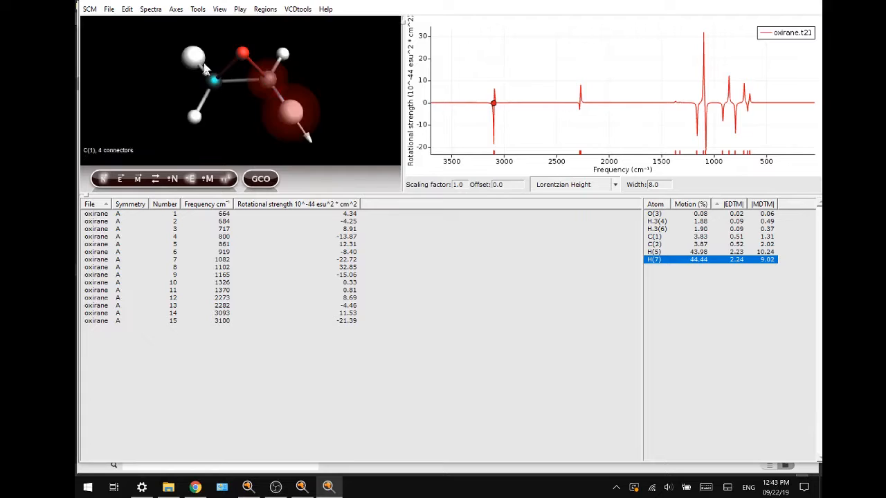
shift+click(197, 60)
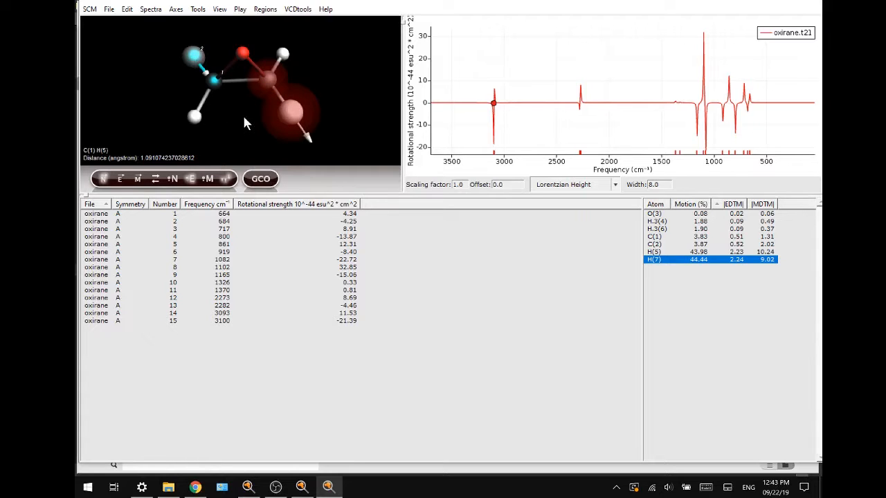
key(ctrl+g)
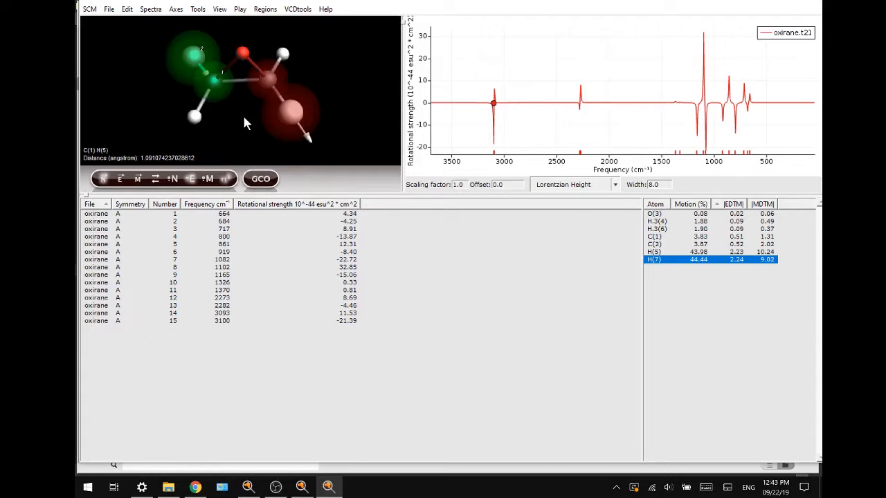
click(244, 119)
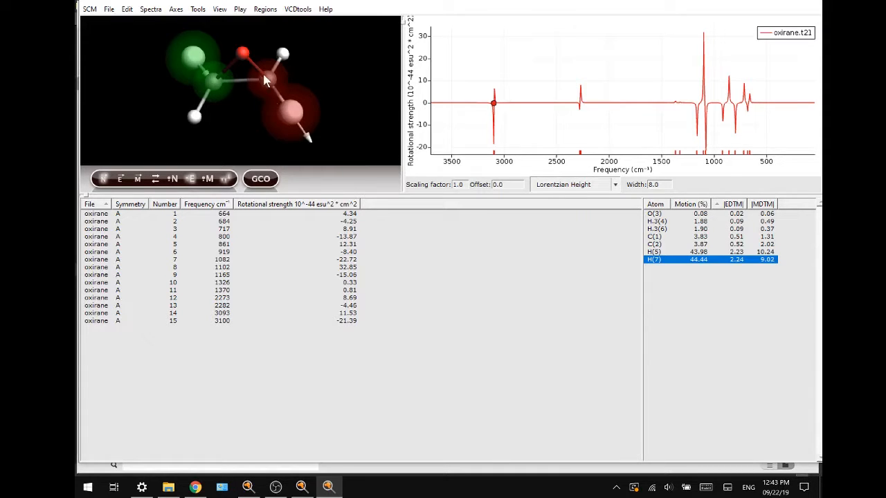
Step: Run the GCO analysis on the two C–H regions and compare the fragments in its report with the molecule
click(261, 182)
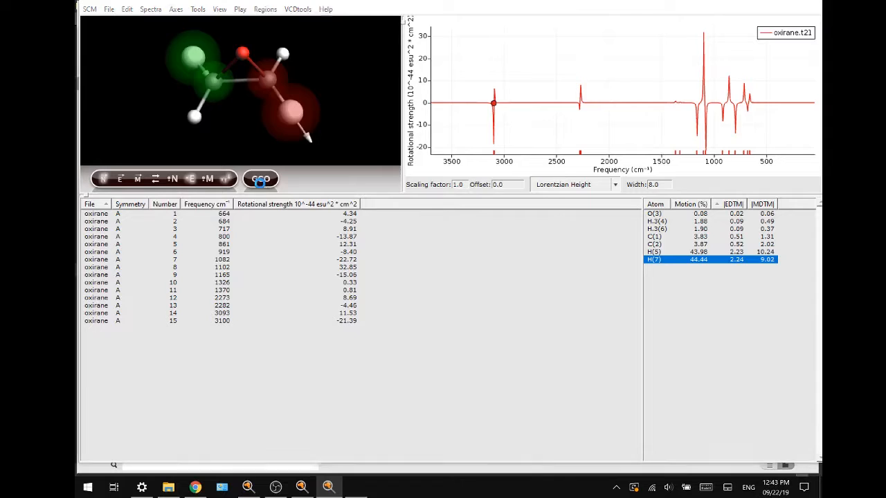
drag(327, 14, 319, 16)
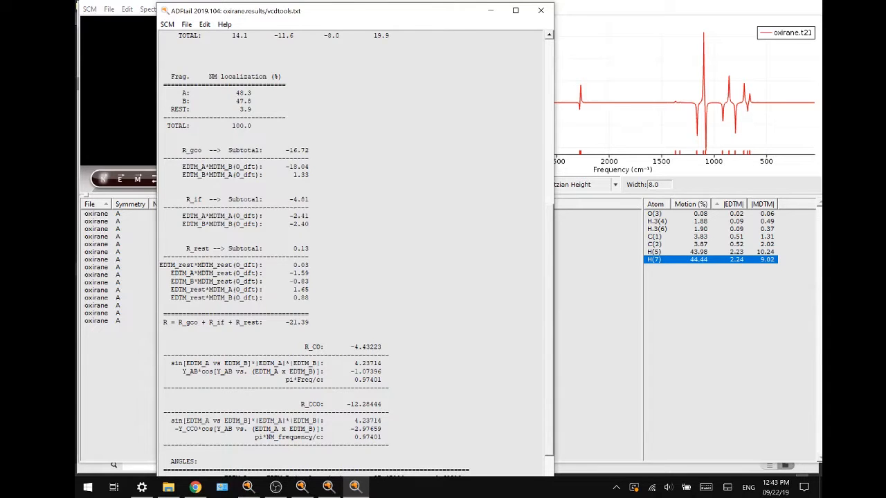
scroll(356, 249, up, 12)
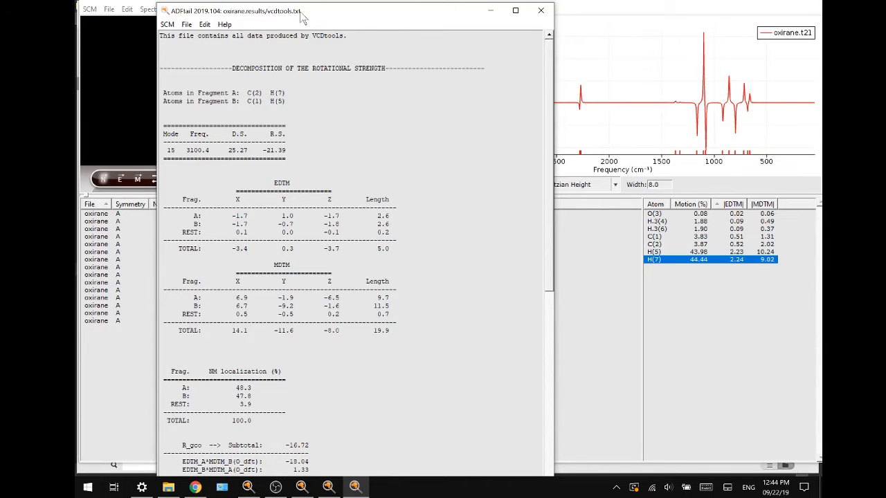
drag(305, 11, 478, 39)
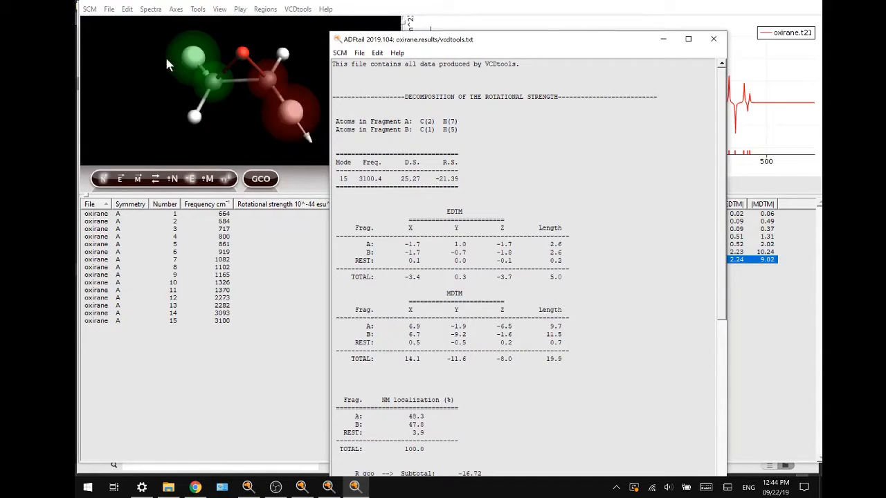
drag(448, 44, 431, 27)
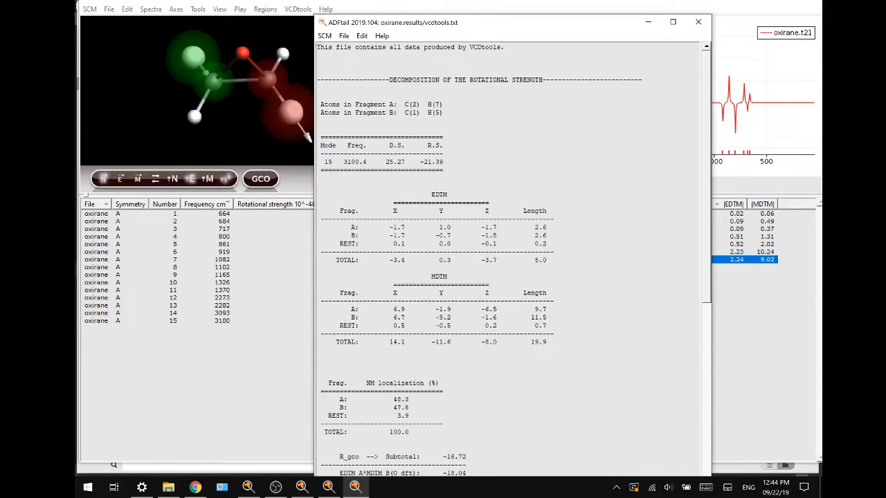
drag(450, 27, 309, 18)
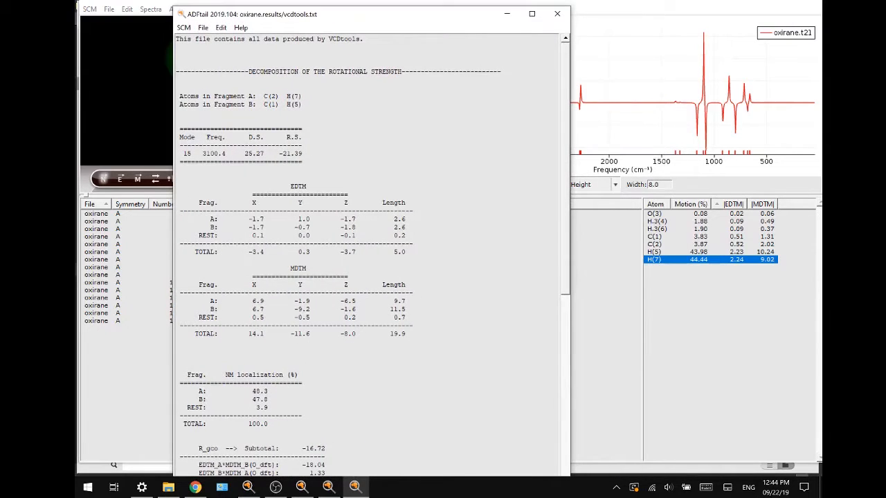
drag(461, 24, 431, 20)
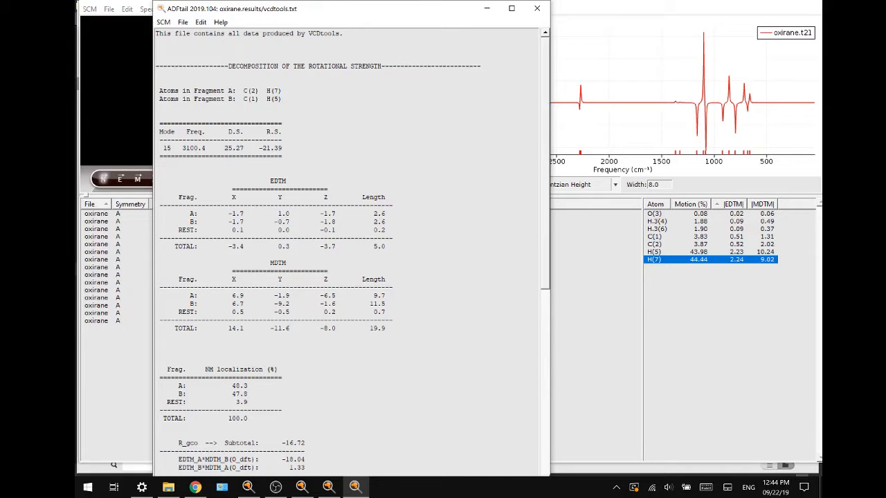
Step: Examine the EDTM, MDTM, normal mode localization and rotational strength terms in the vcdtools.txt report, and close it
drag(266, 180, 285, 181)
click(285, 181)
scroll(353, 253, down, 3)
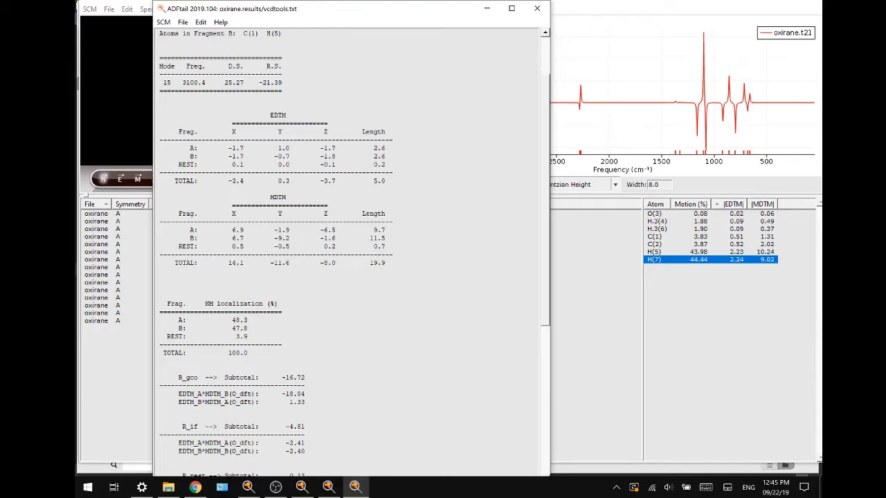
click(538, 9)
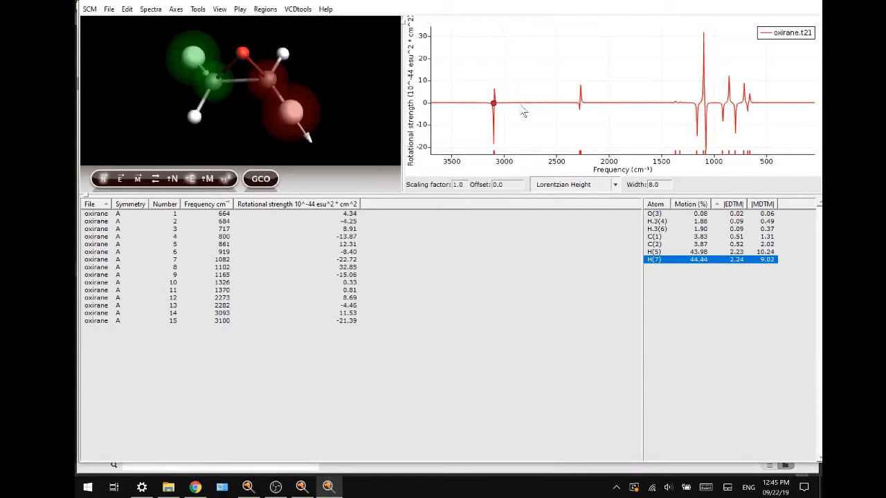